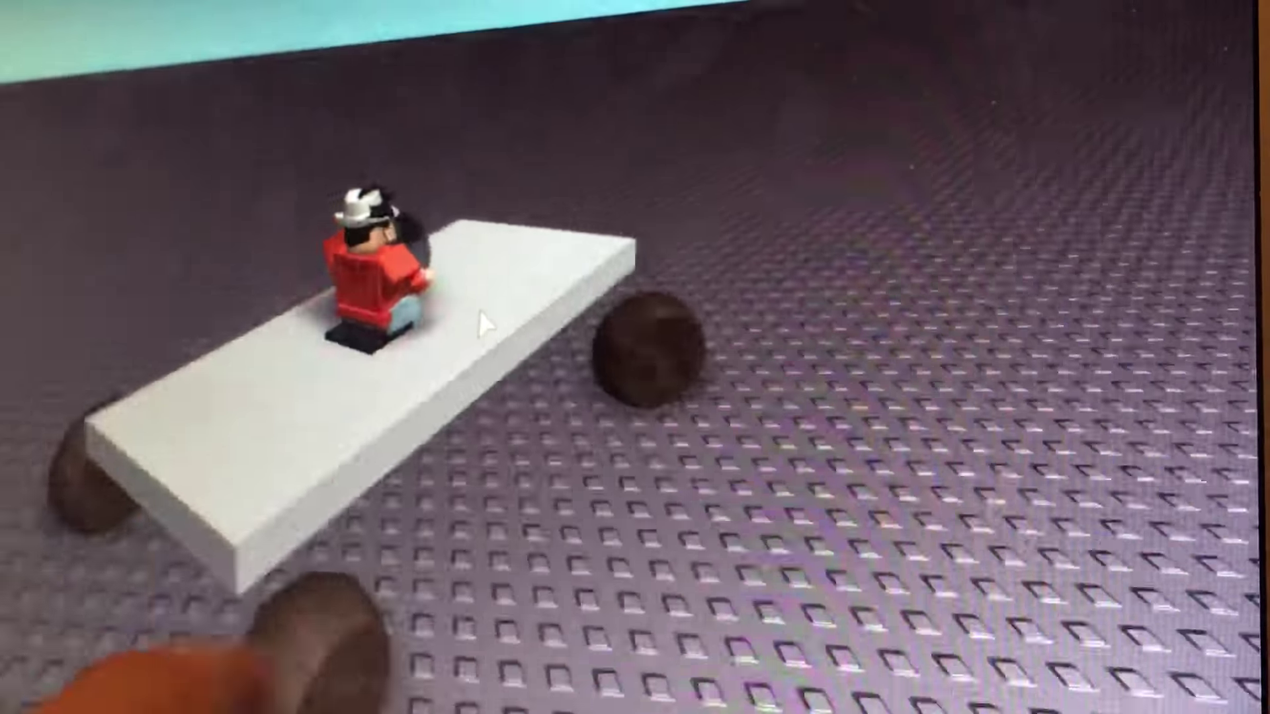
- Steer the four-wheeled cart across the baseplate with the A key
key("a")
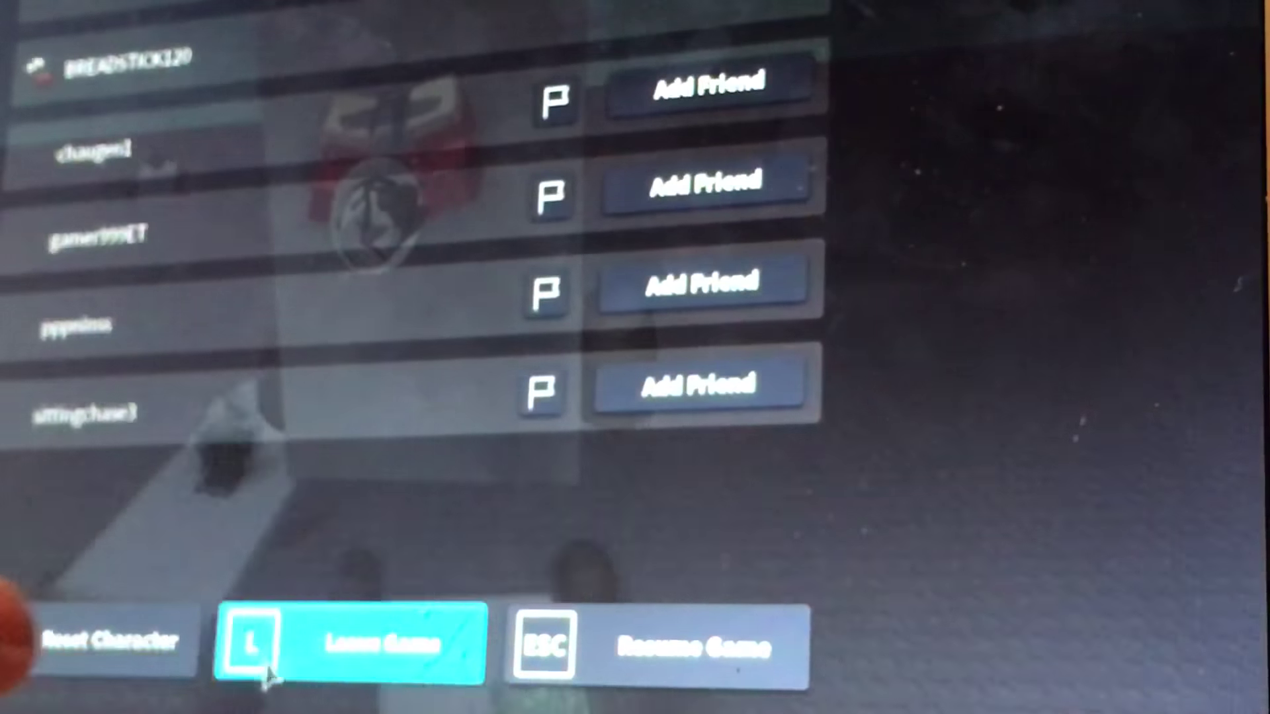
- Leave the car game and confirm in the dialog
left_click(253, 642)
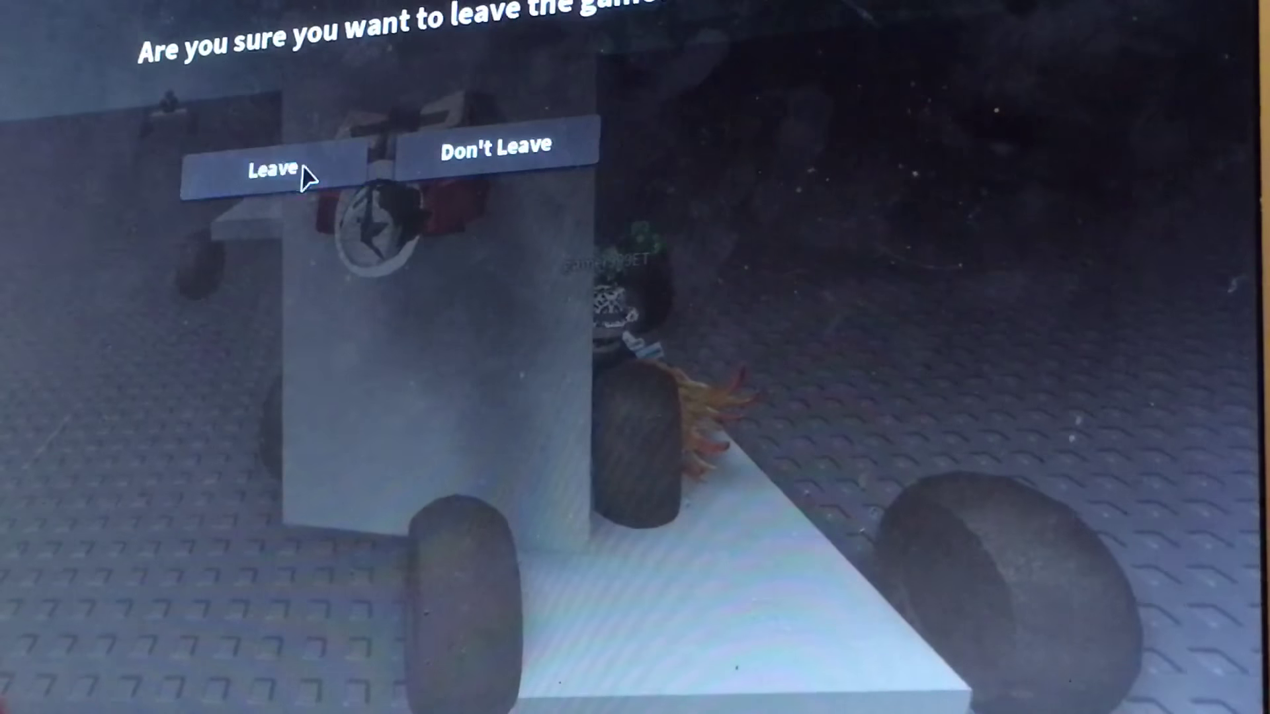
left_click(273, 170)
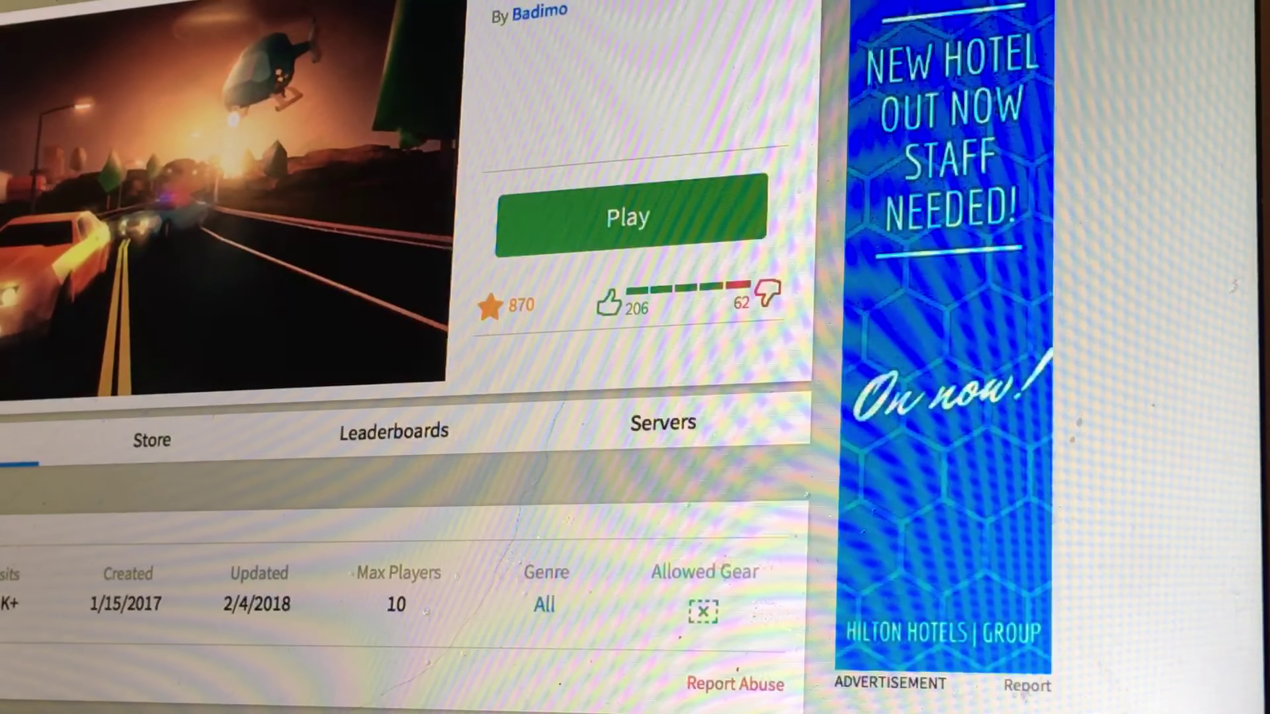
- Go back to the Roblox Games browse page with Alt+Left
key("alt+Left")
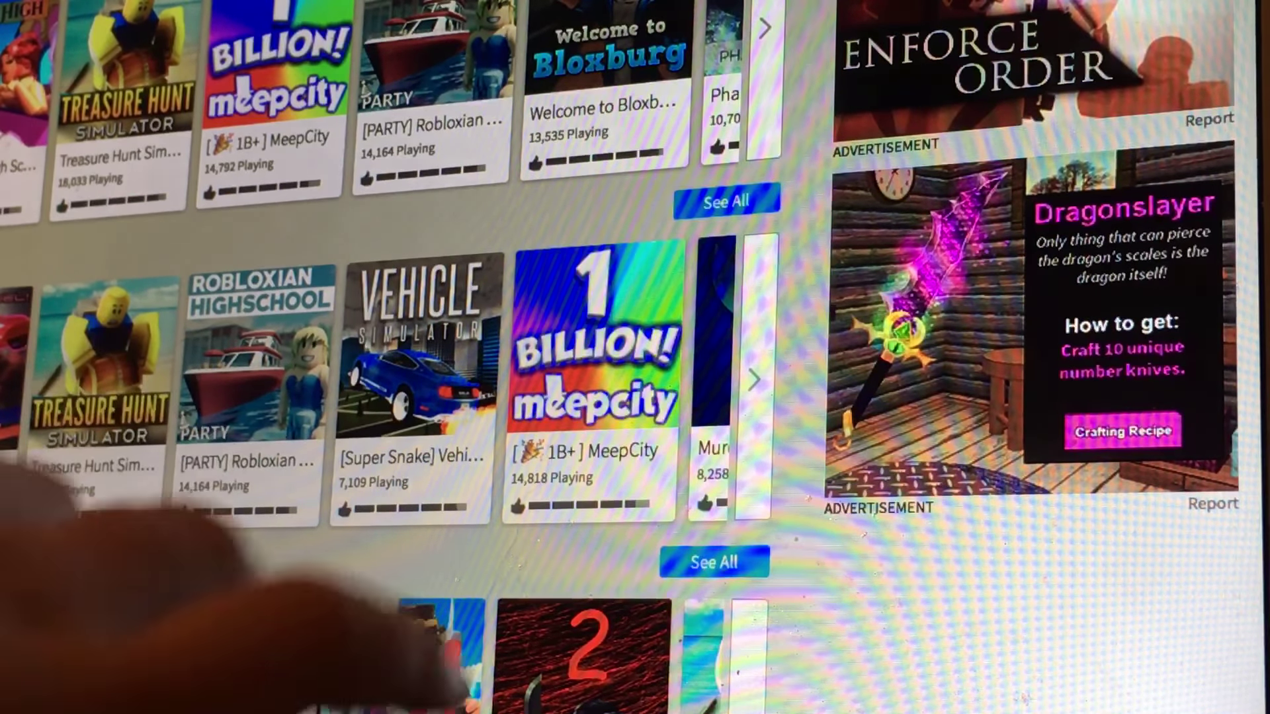
type("GLI")
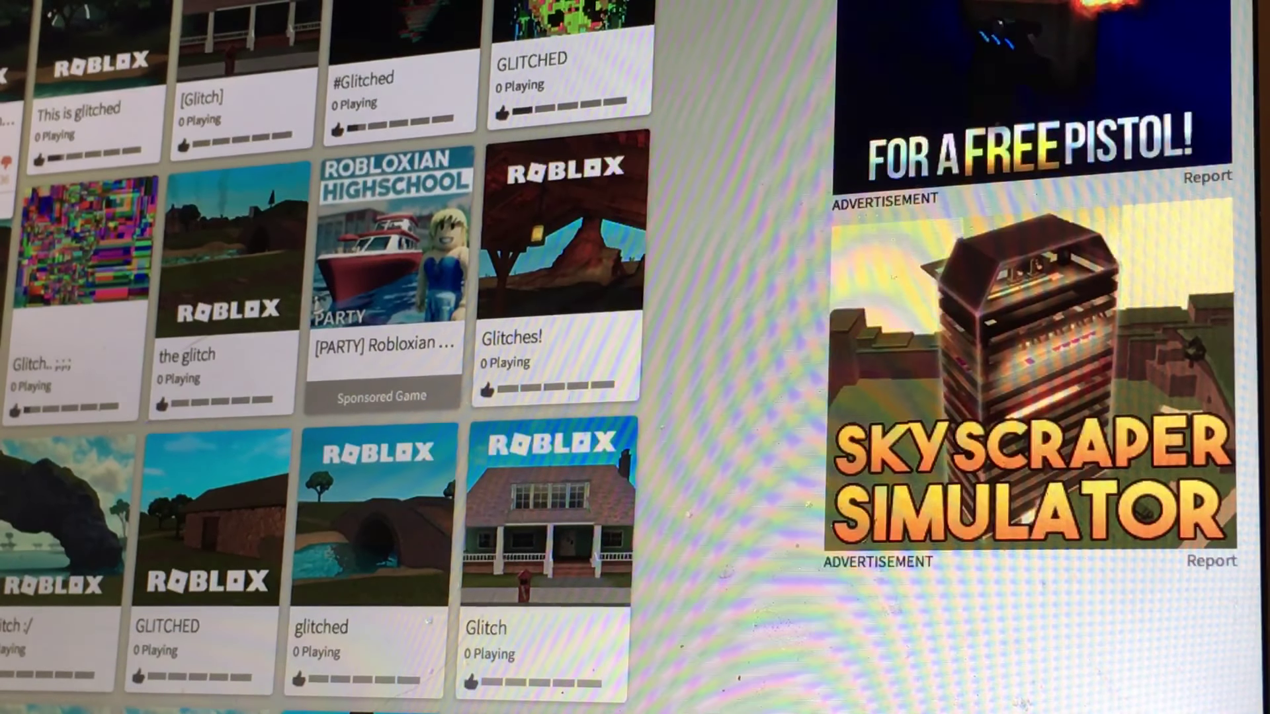
- Open the Cheater glitch game's page from the search results
left_click(561, 273)
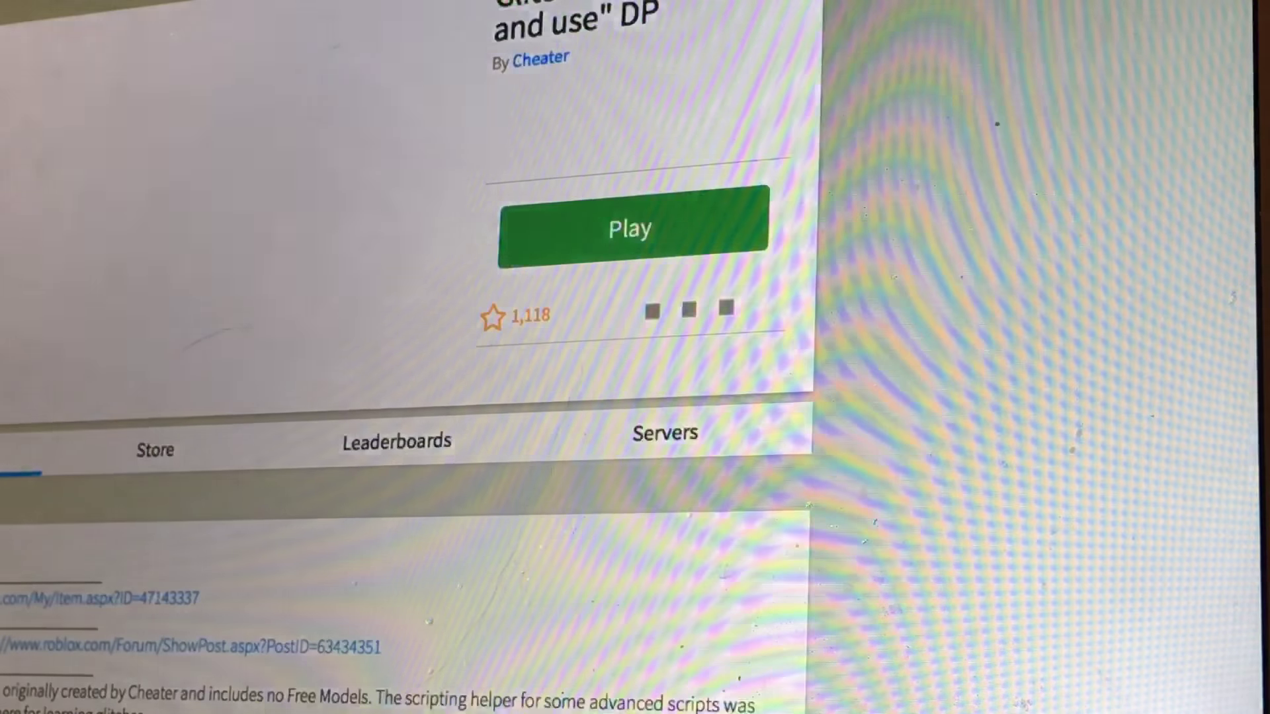